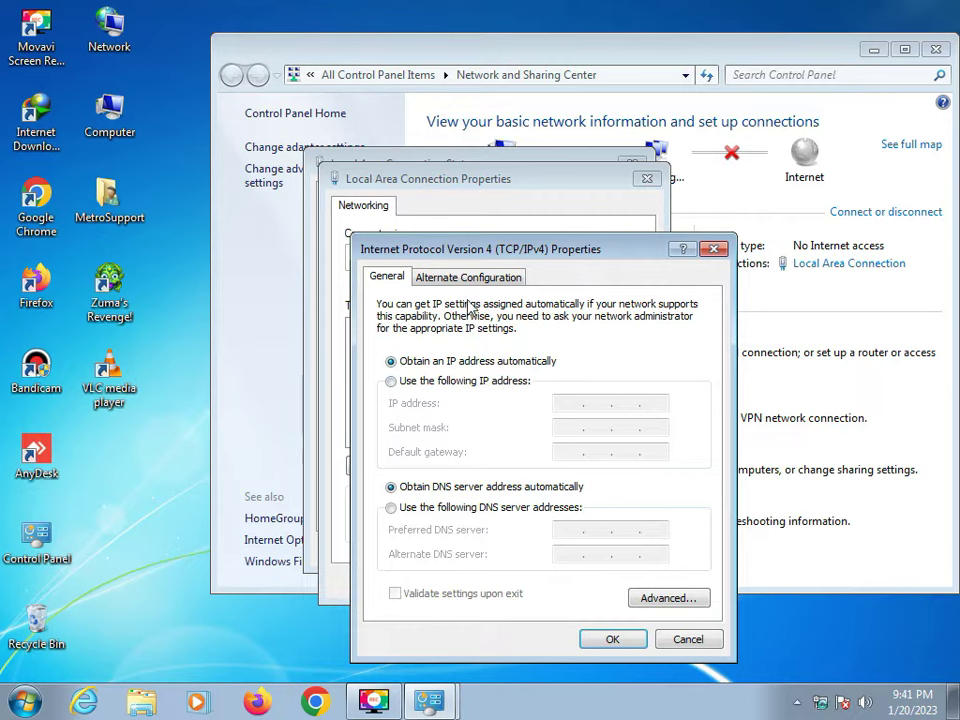
- Give Local Area Connection fixed IPv4 192.168.100.22 with mask 255.255.255.0, then close the dialogs
left_click(462, 382)
left_click(568, 403)
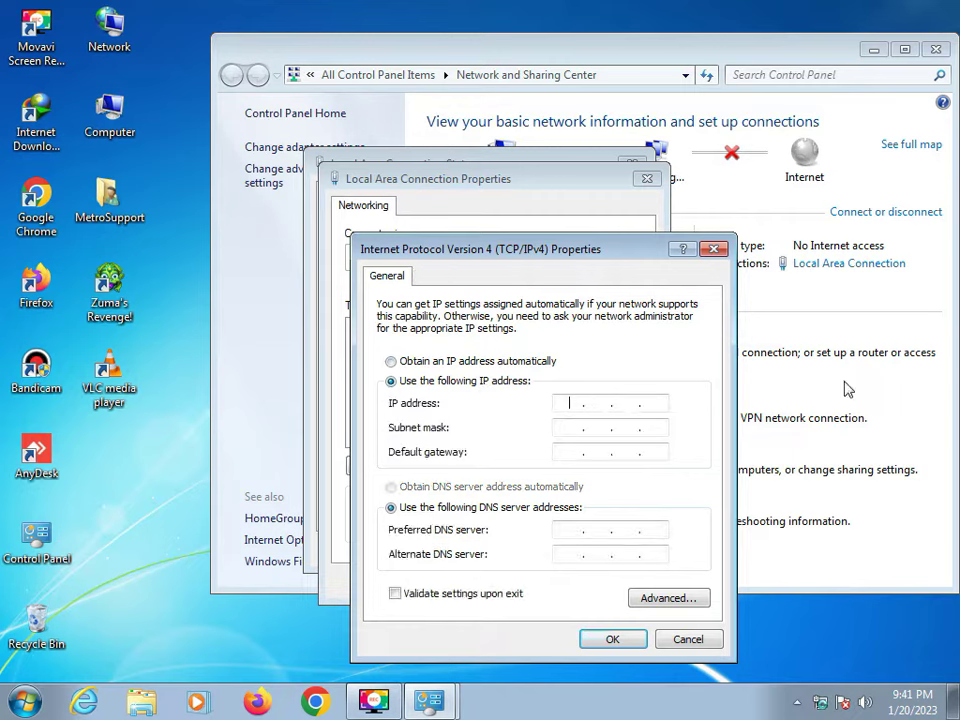
type("192 . 168 . 100 . 22")
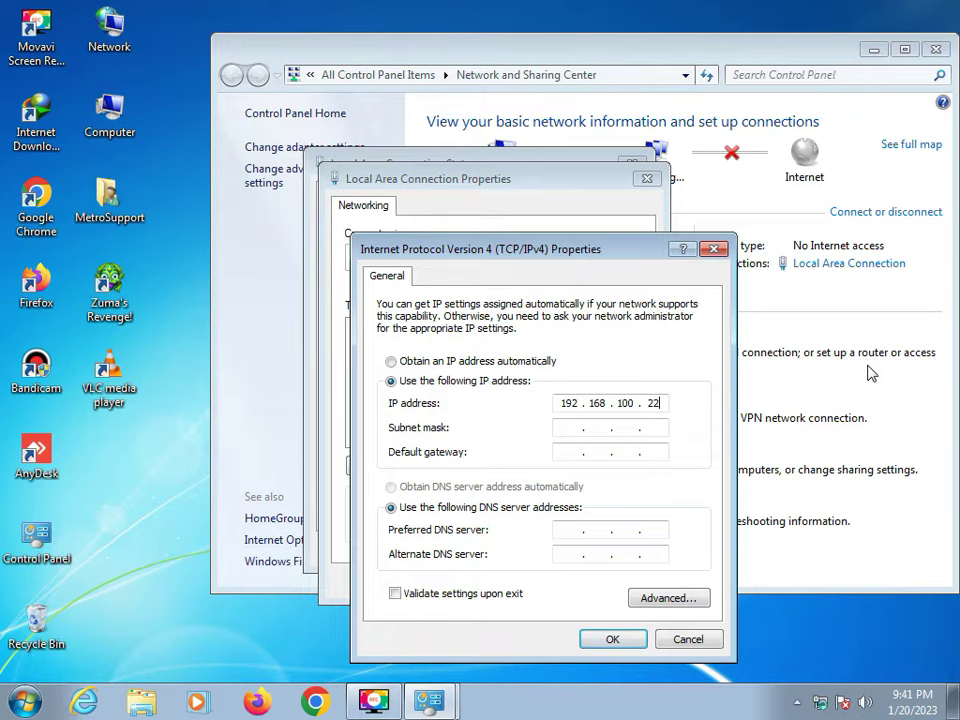
left_click(559, 427)
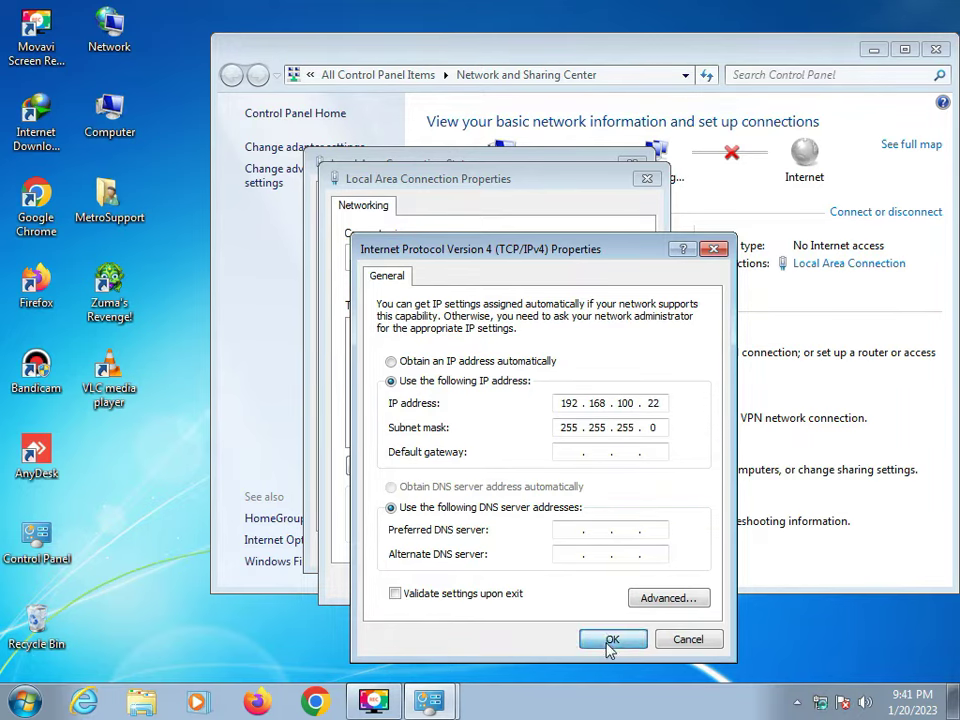
left_click(610, 641)
left_click(546, 583)
left_click(614, 551)
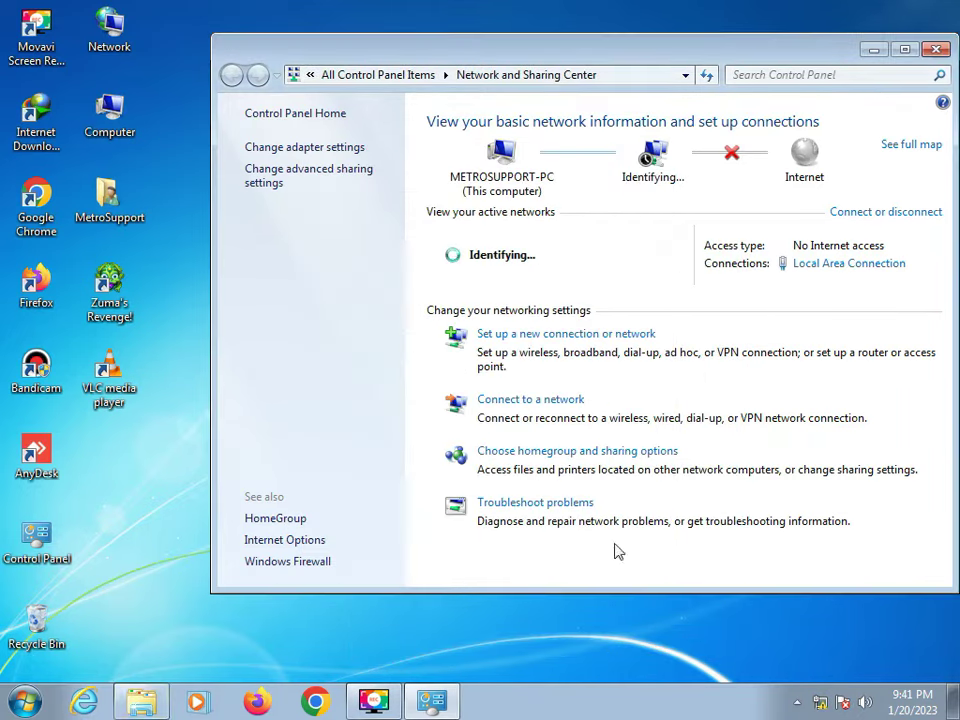
- Minimize the Network Center and launch Firefox, dismissing the already-running warning
left_click(873, 50)
left_click(271, 703)
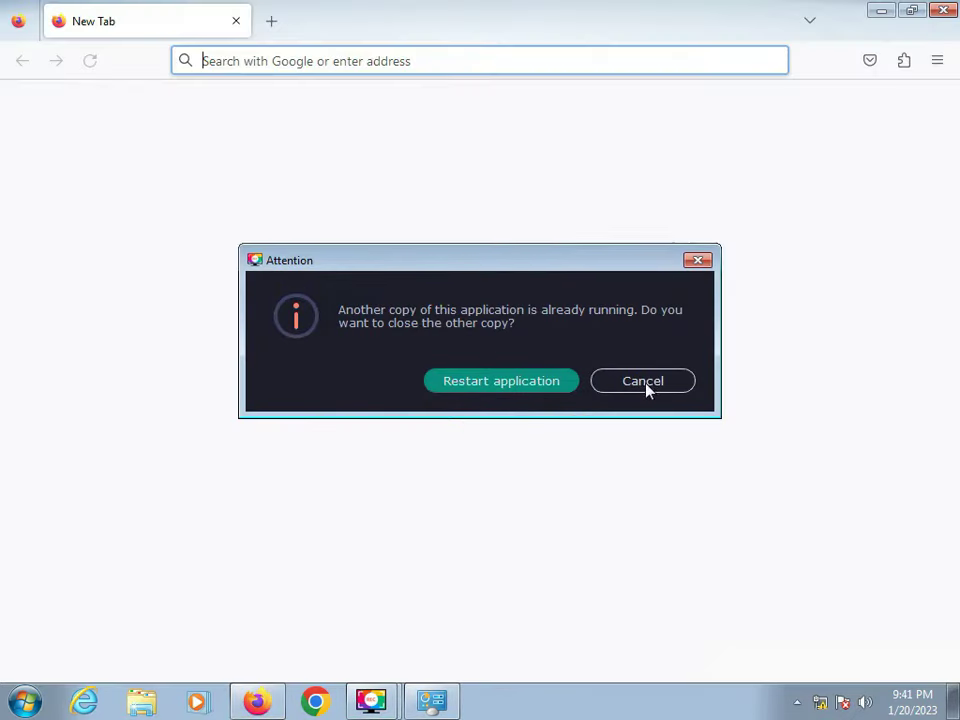
left_click(697, 262)
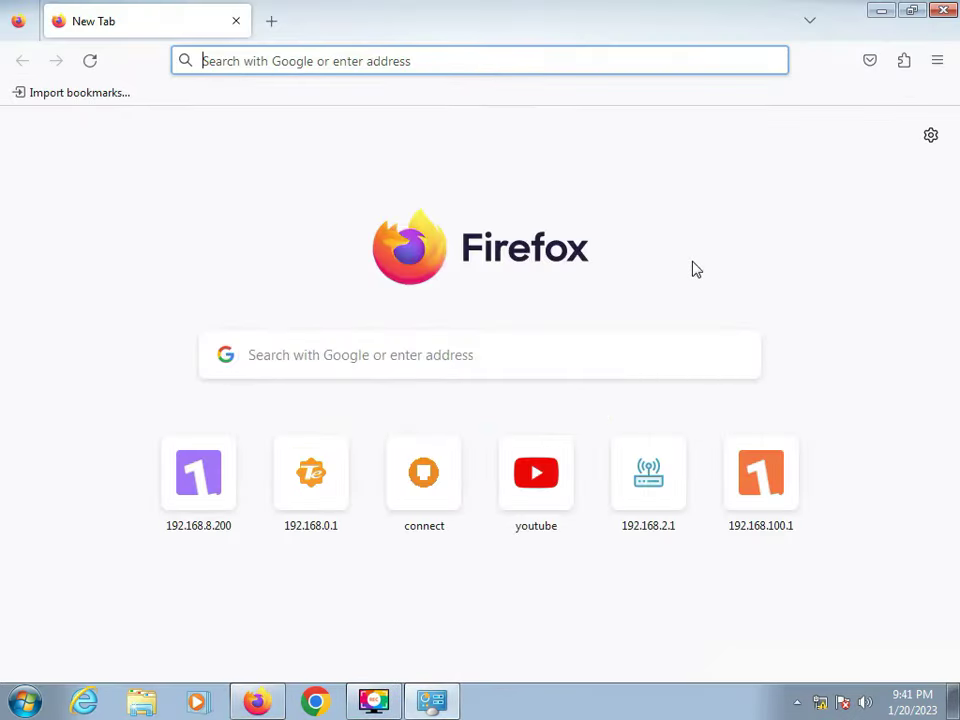
- Load the router page at 192.168.100.1 and log in as administrator
left_click(428, 61)
type("192.168.1")
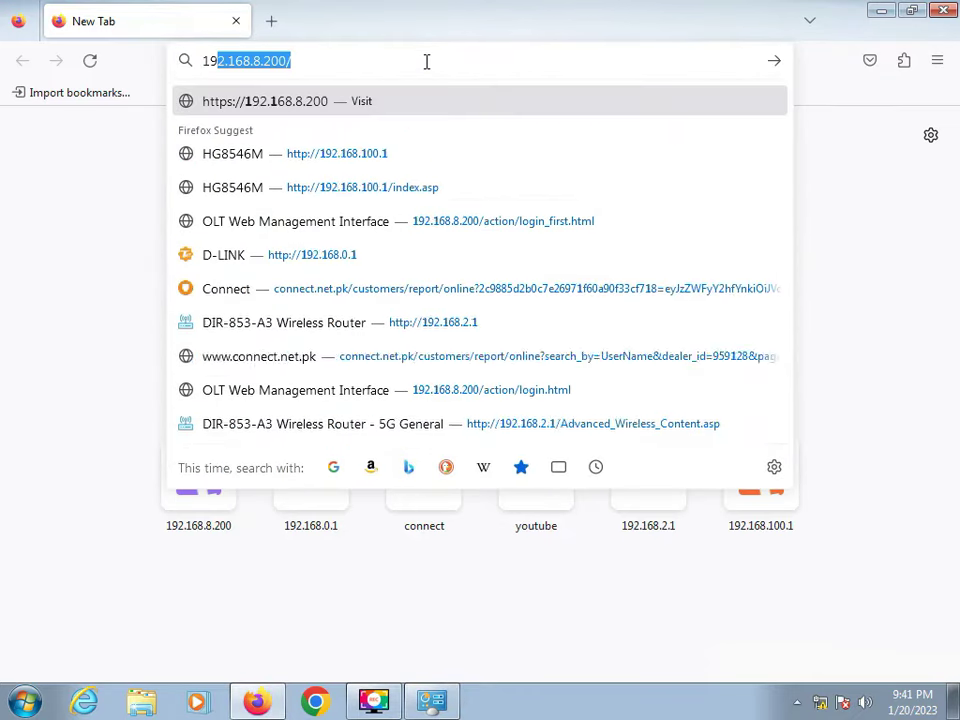
type("00")
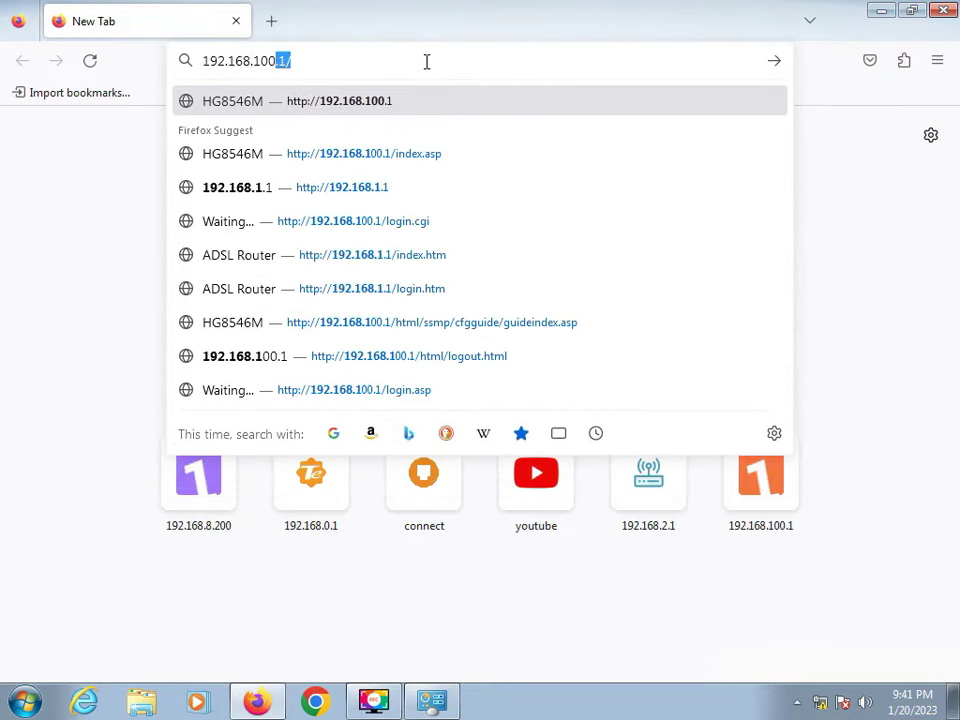
key("Return")
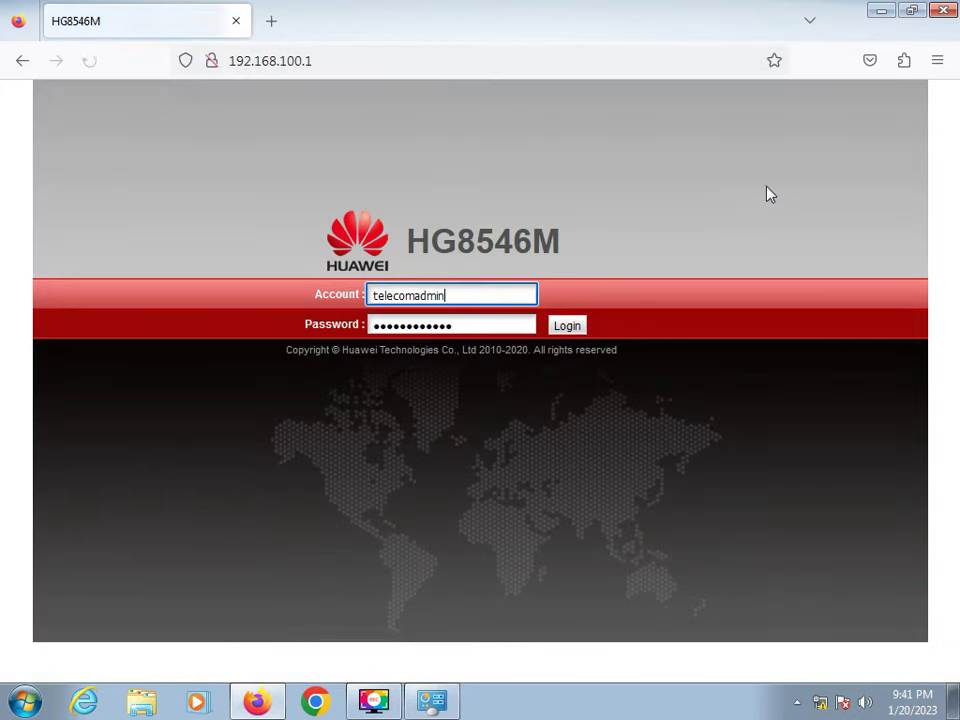
left_click(569, 331)
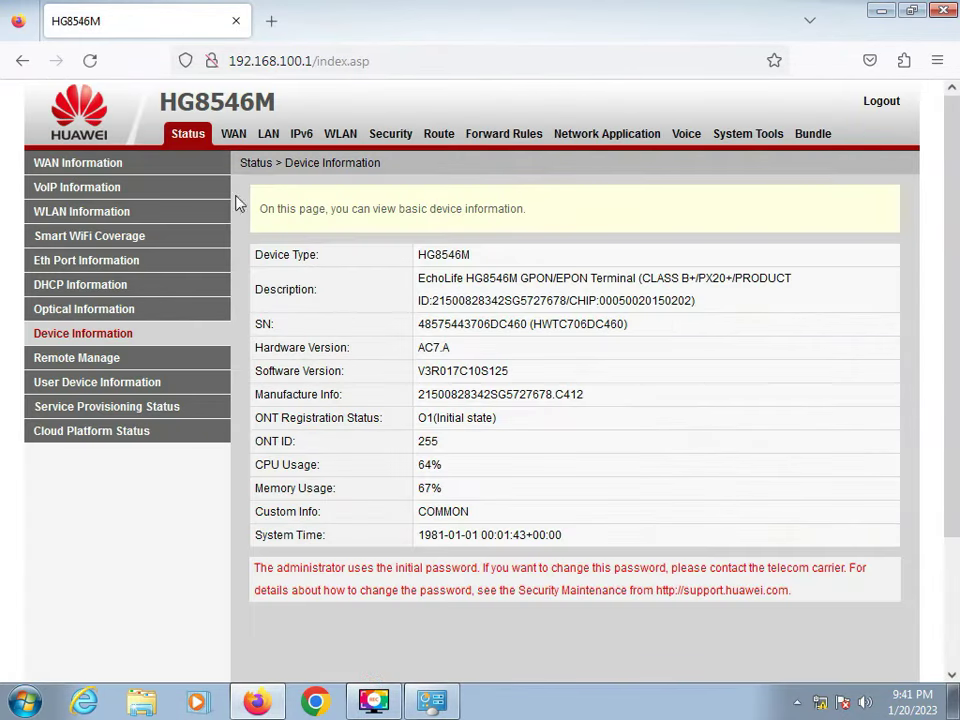
- Go from WAN Information to the WAN Configuration page, which lists no connections
left_click(116, 164)
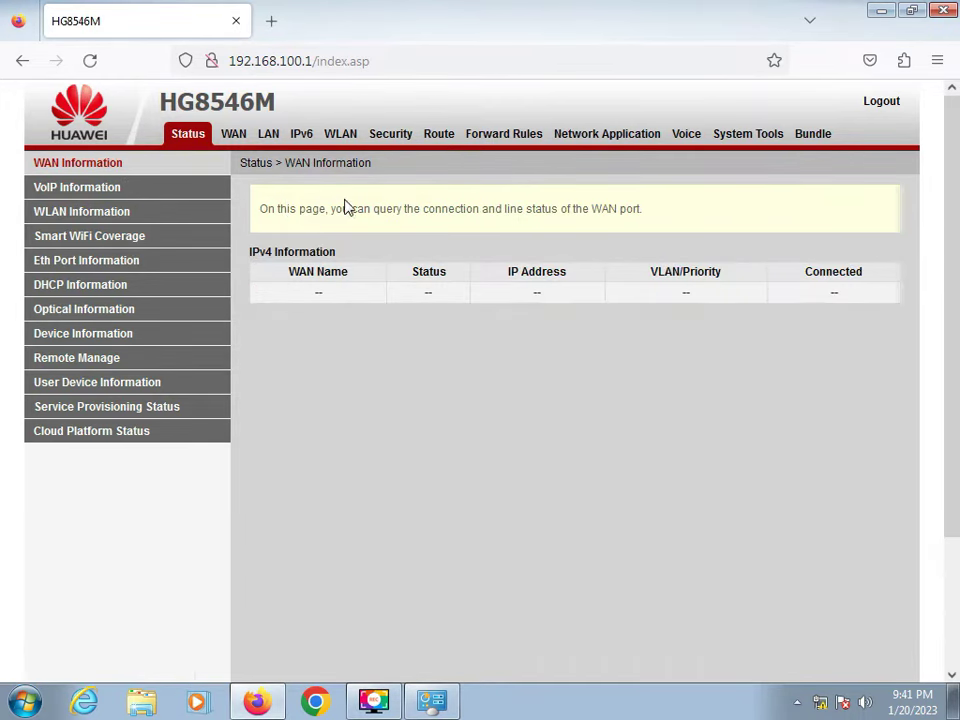
left_click(236, 141)
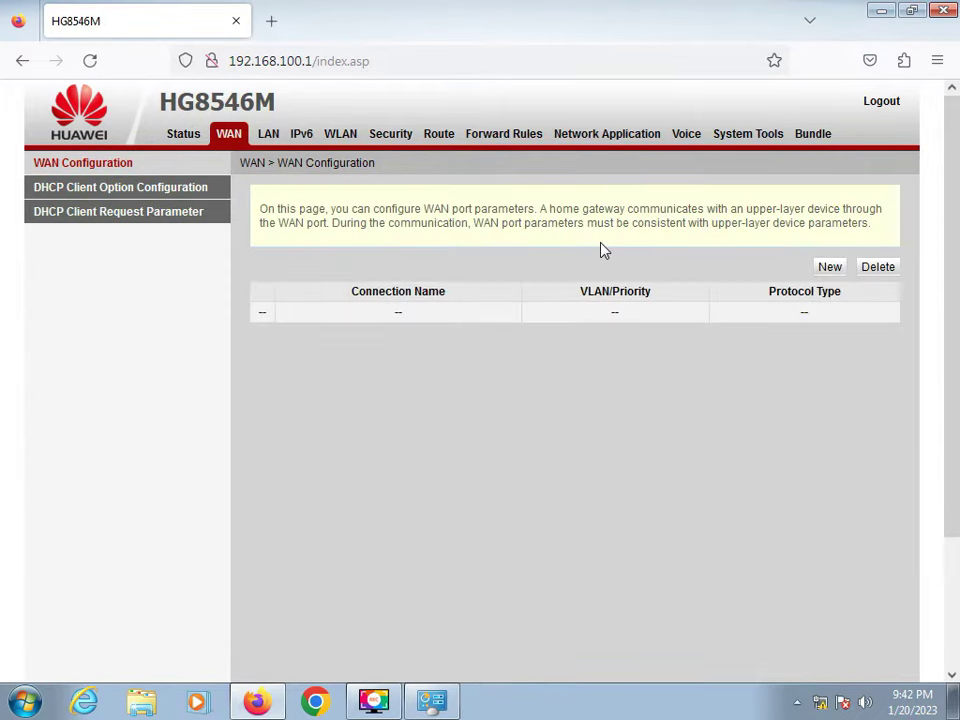
- Start a new WAN connection with PPPoE encapsulation and VLAN ID 60
left_click(831, 268)
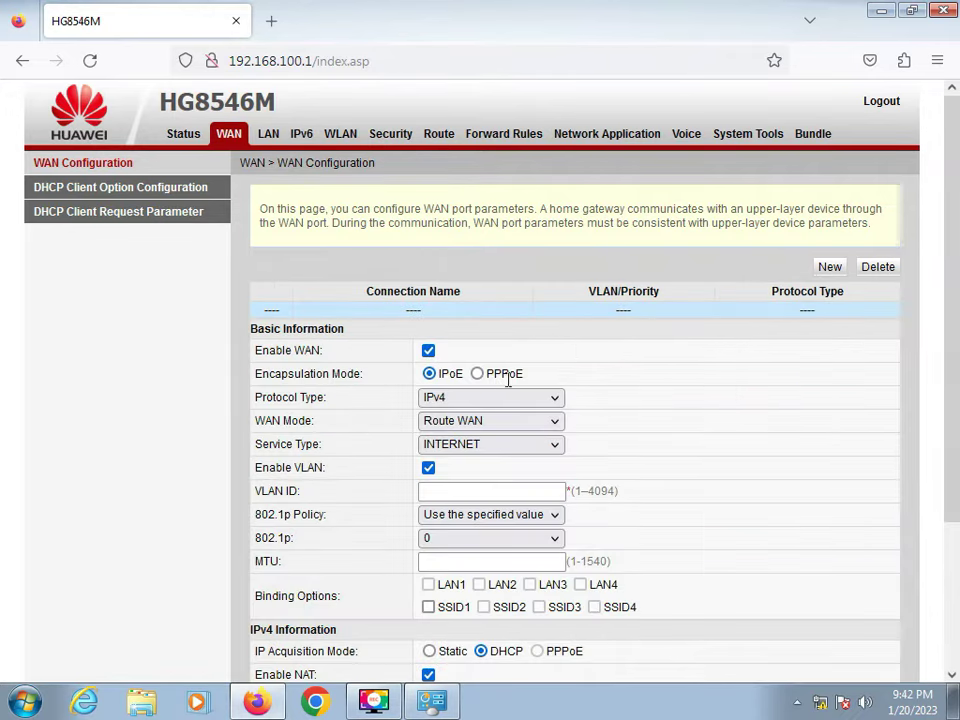
left_click(477, 375)
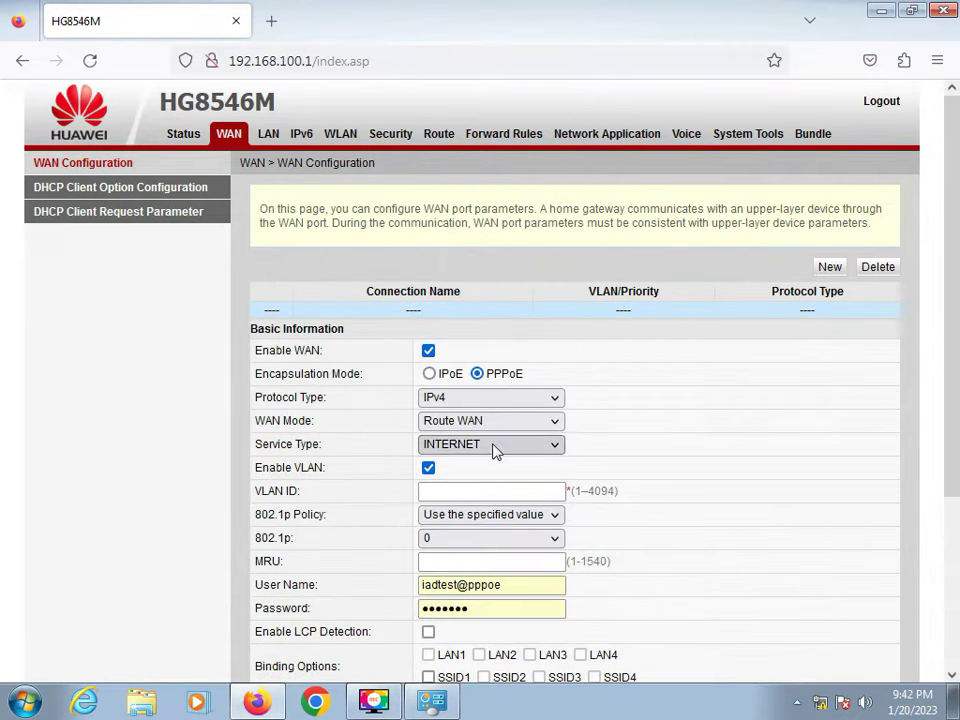
left_click(443, 491)
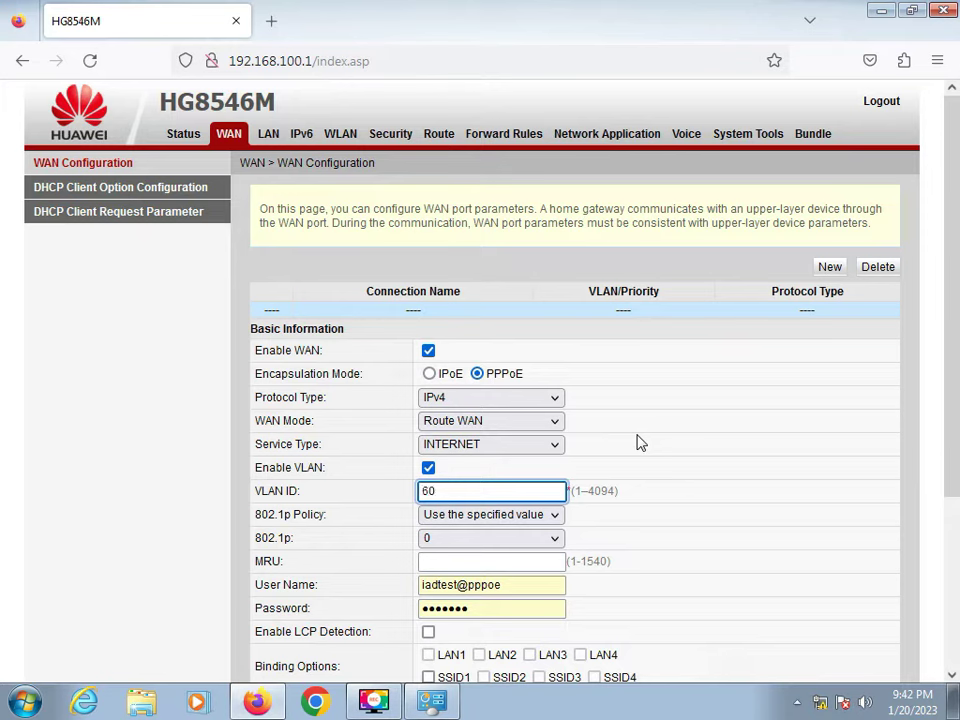
- Replace the PPPoE user name and password with the subscriber's login and apply the connection
left_click(493, 584)
double_click(495, 584)
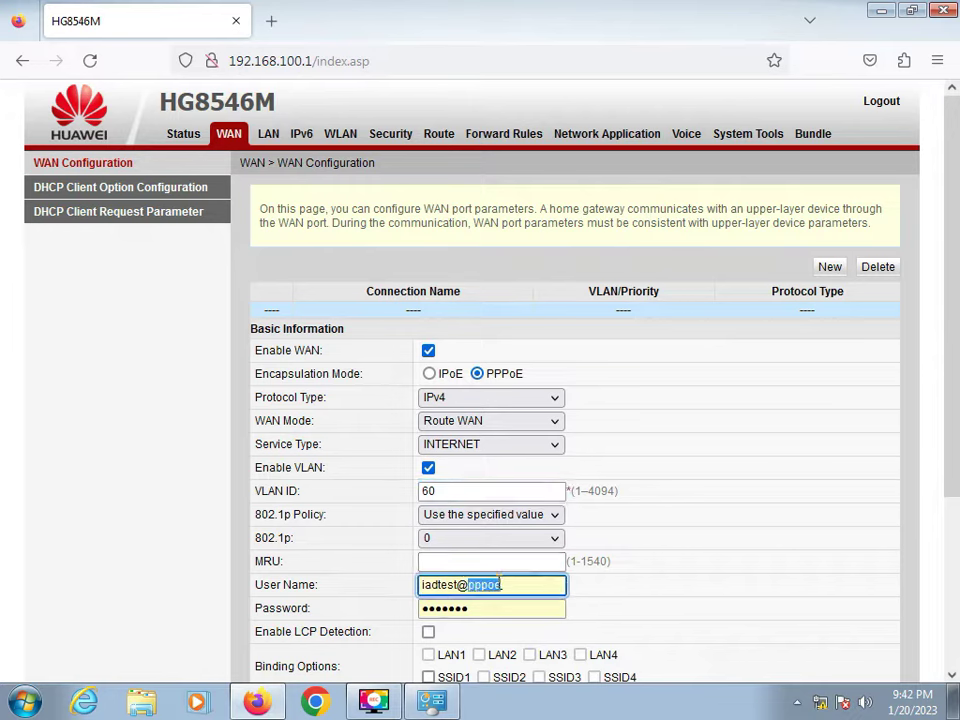
key("BackSpace")
key("BackSpace")
key("BackSpace")
key("BackSpace")
key("BackSpace")
key("BackSpace")
key("BackSpace")
key("BackSpace")
key("BackSpace")
type("metronet")
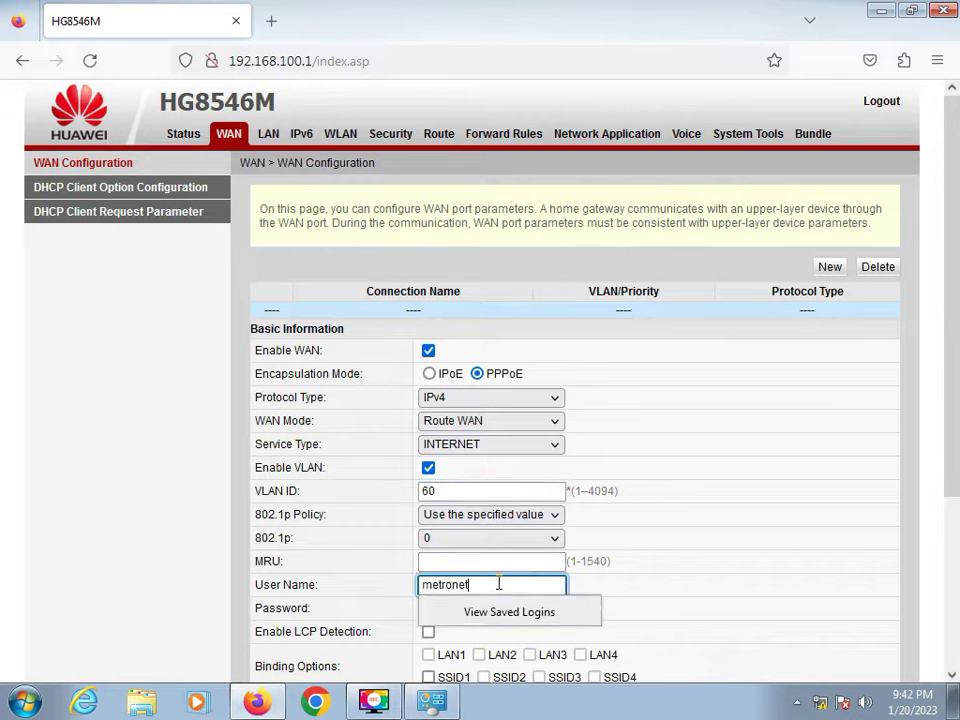
type("78")
key("Tab")
type("m")
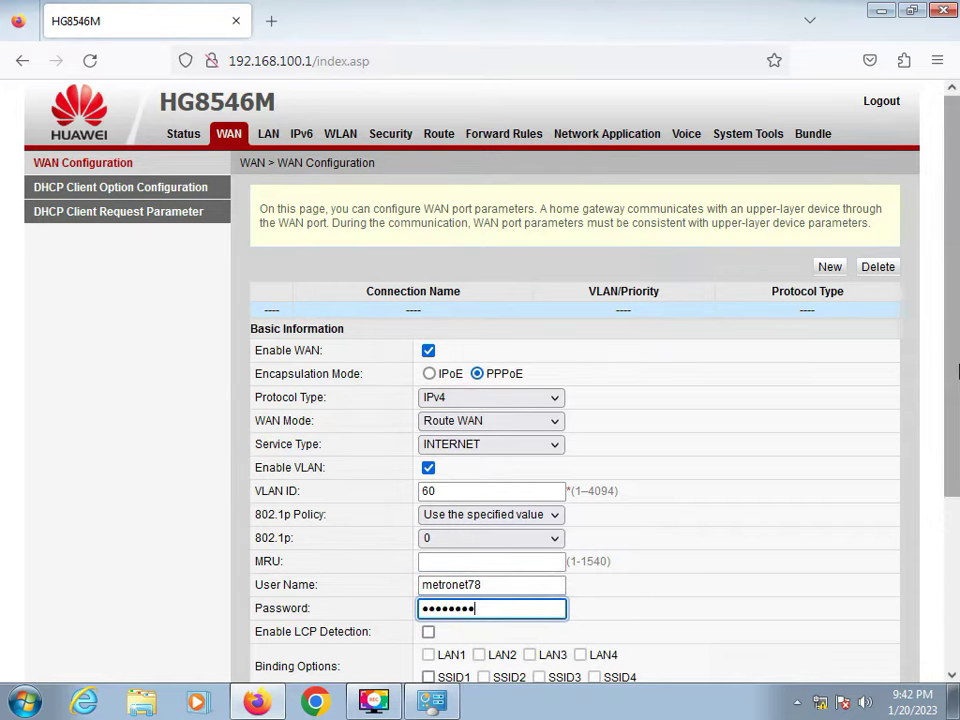
scroll(956, 482, "down", 3)
scroll(956, 482, "down", 1)
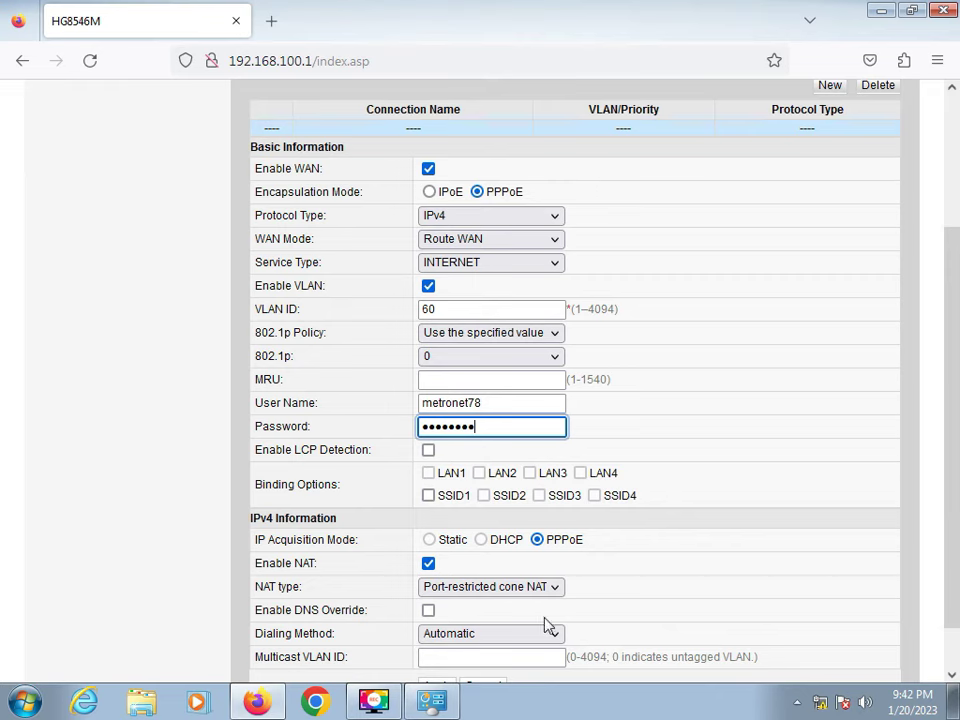
scroll(956, 570, "down", 1)
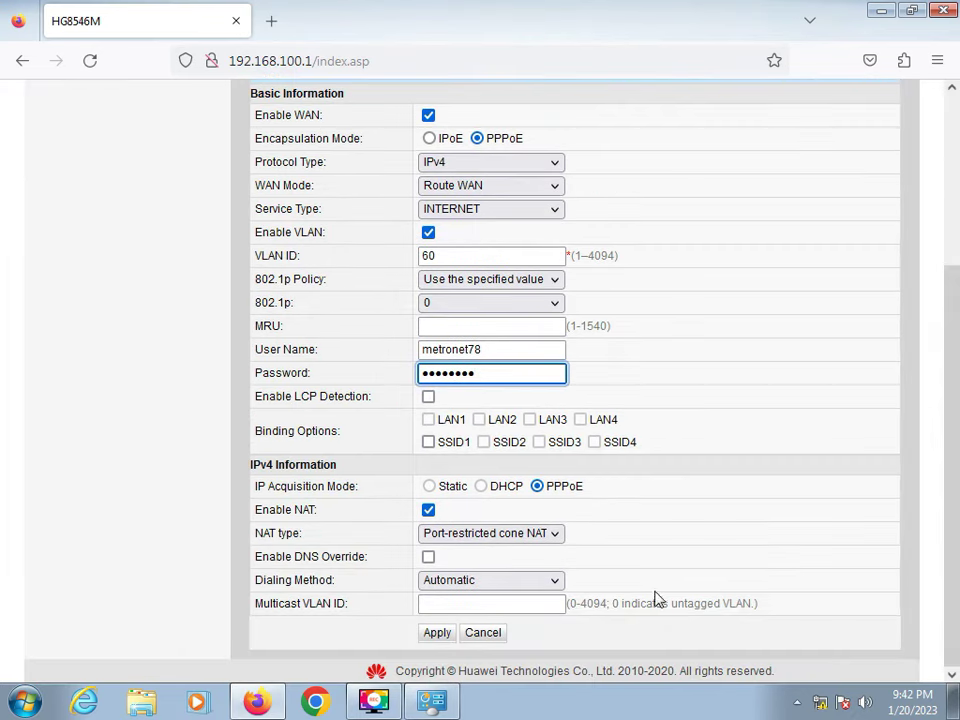
left_click(438, 638)
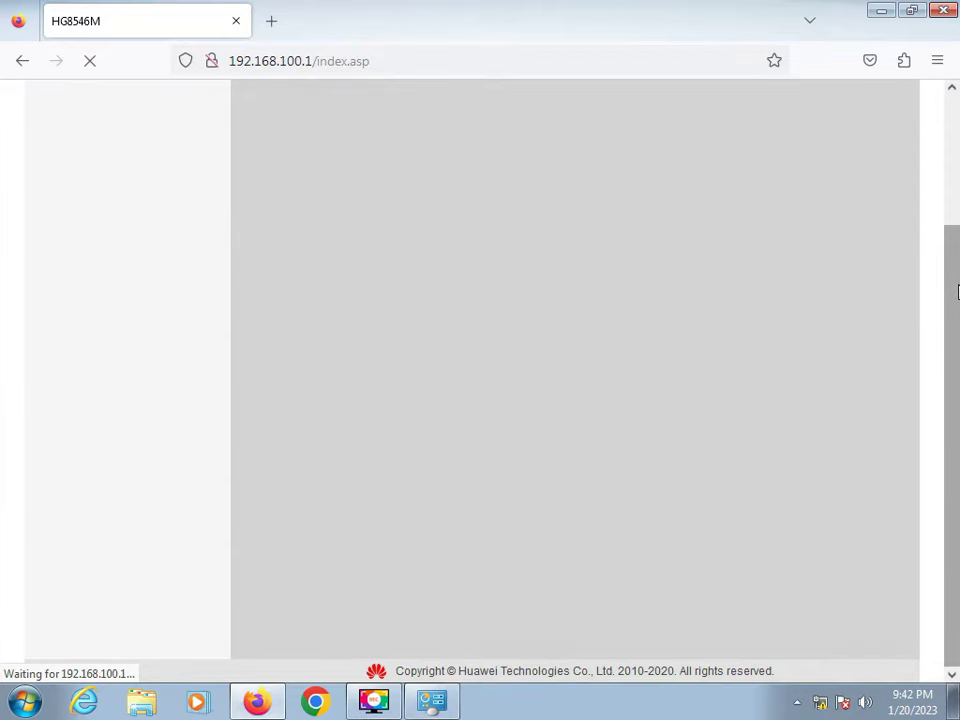
scroll(953, 240, "up", 3)
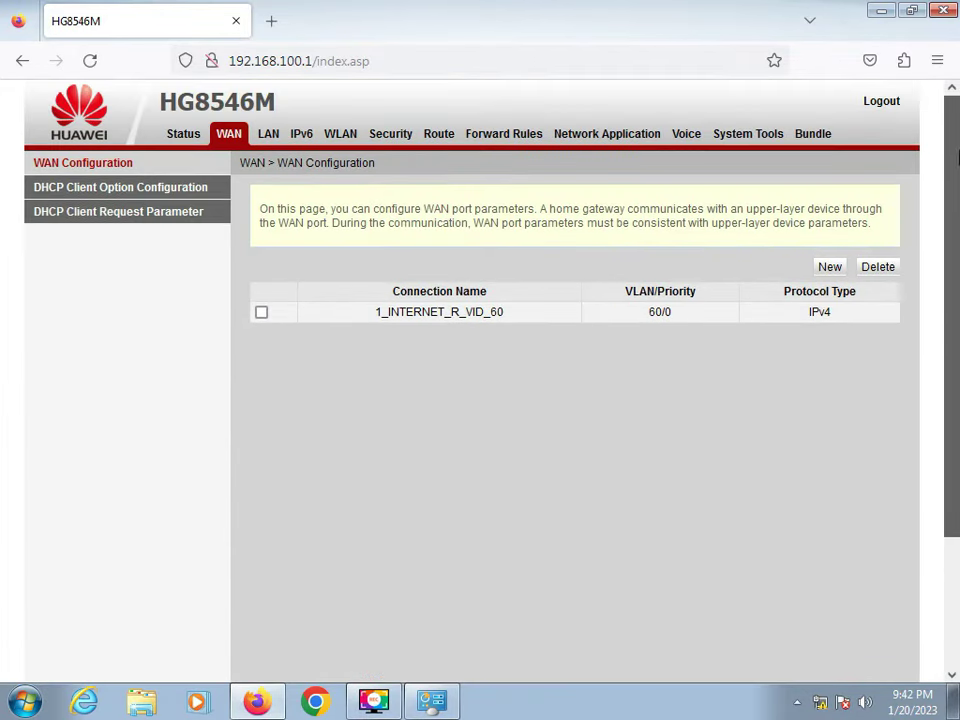
- Add a new WAN connection with service type OTHER, VLAN ID 60 and DHCP, and apply it
left_click(830, 267)
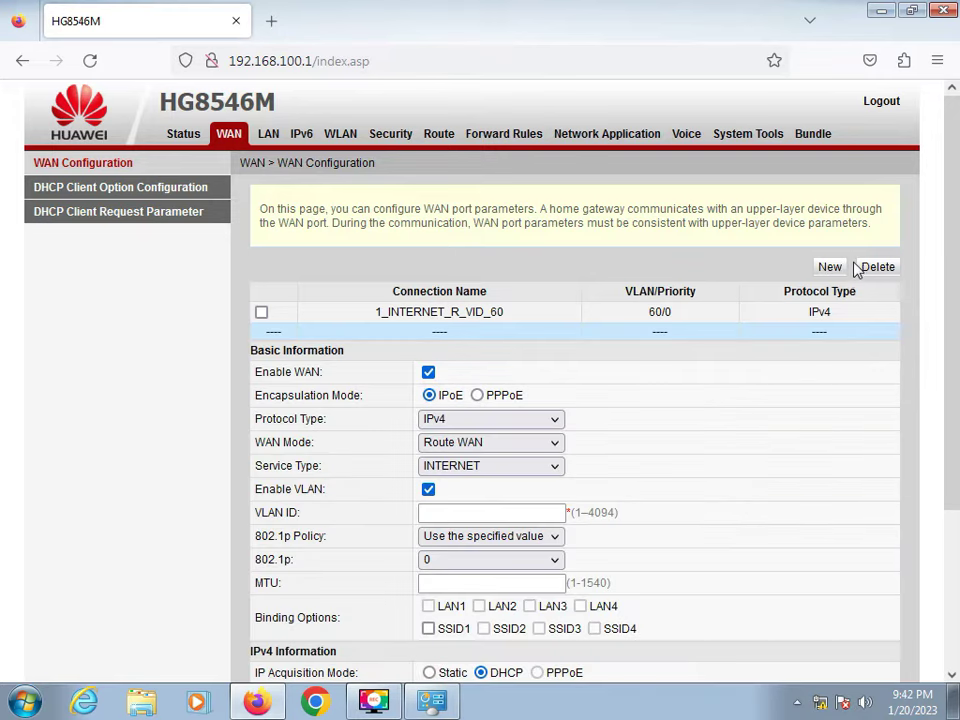
left_click(437, 470)
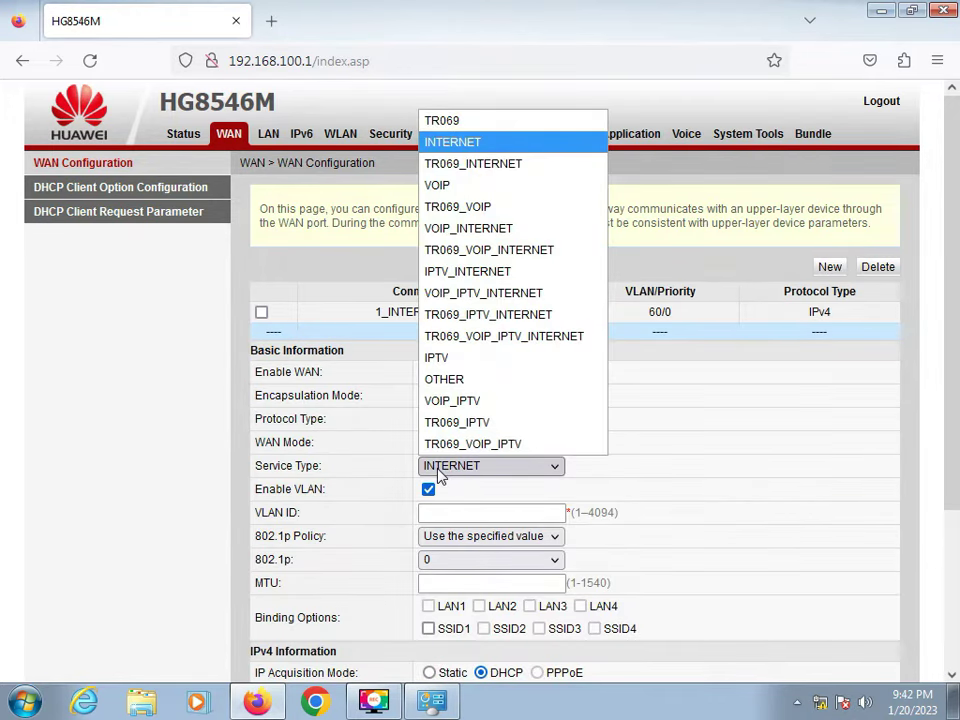
left_click(447, 380)
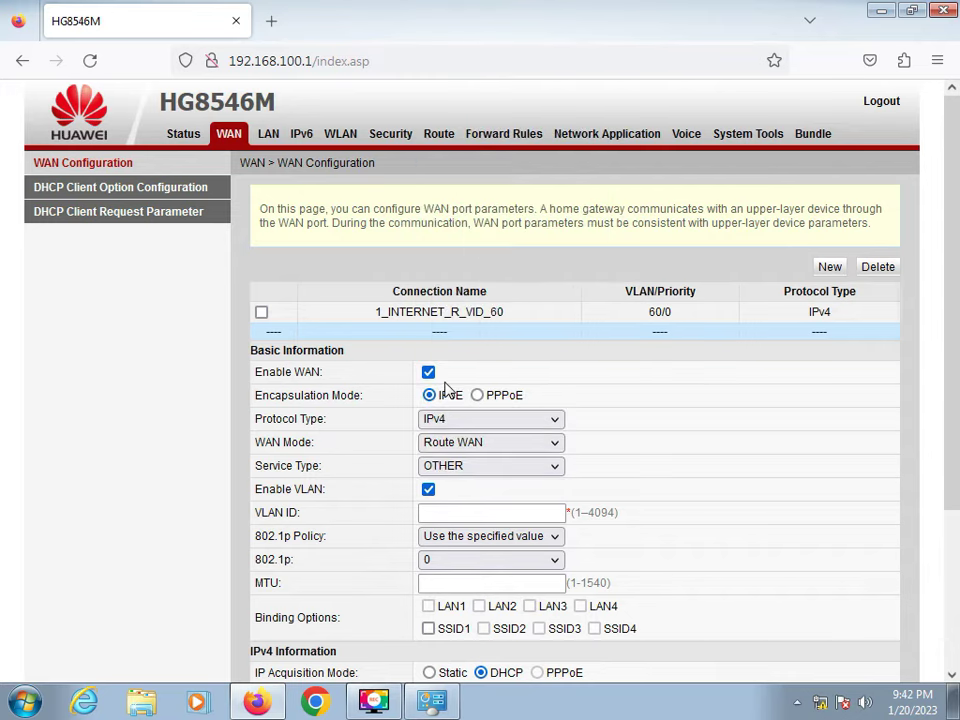
left_click(436, 512)
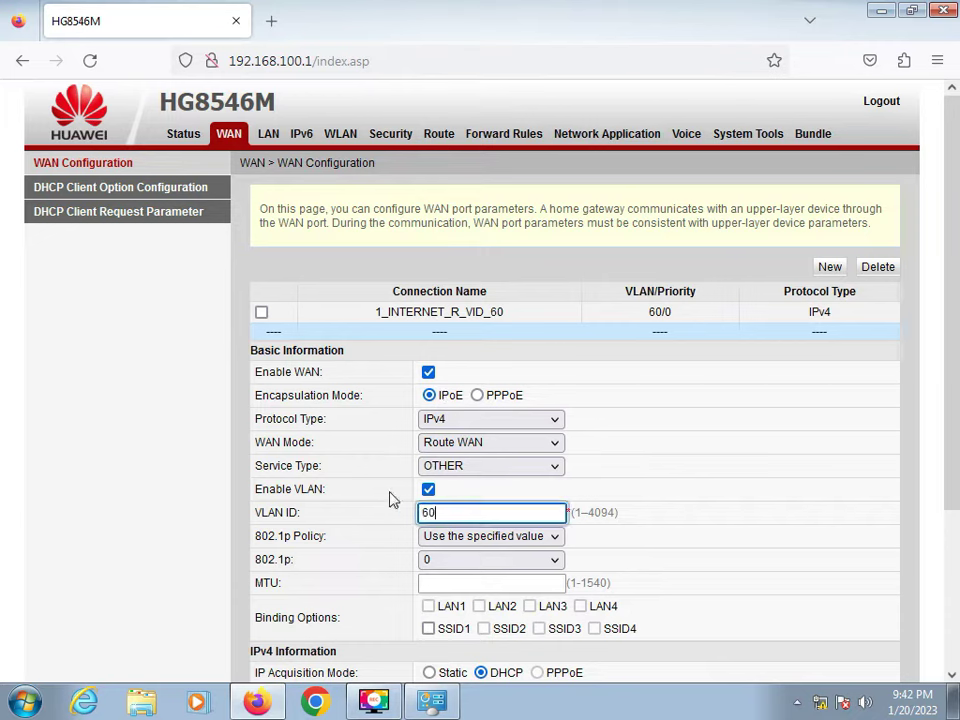
left_click_drag(454, 514, 364, 514)
left_click(471, 514)
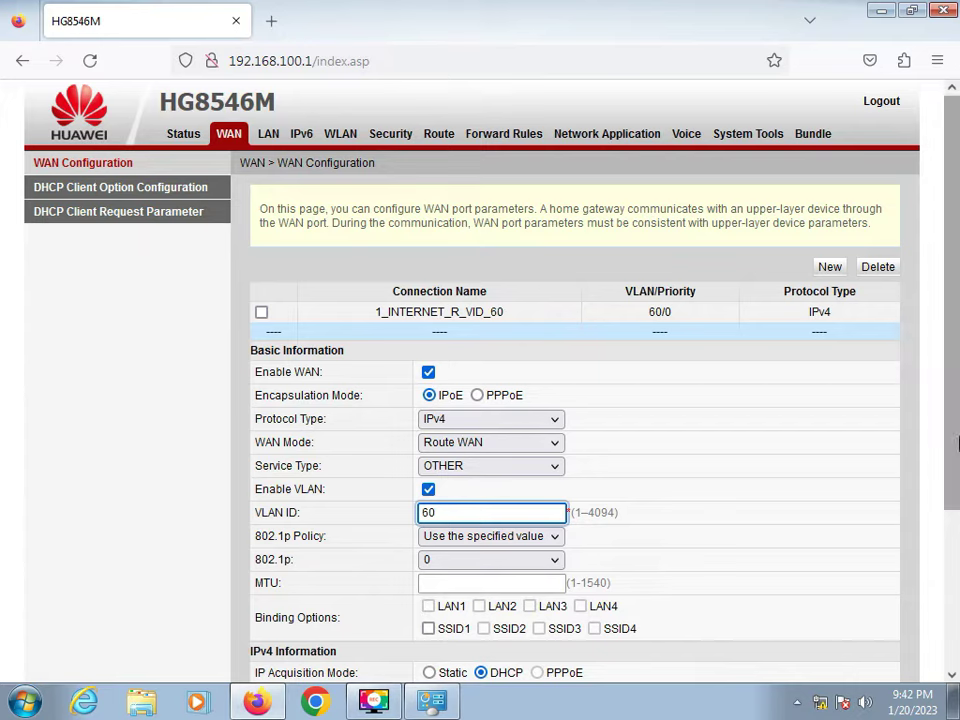
left_click_drag(957, 349, 957, 490)
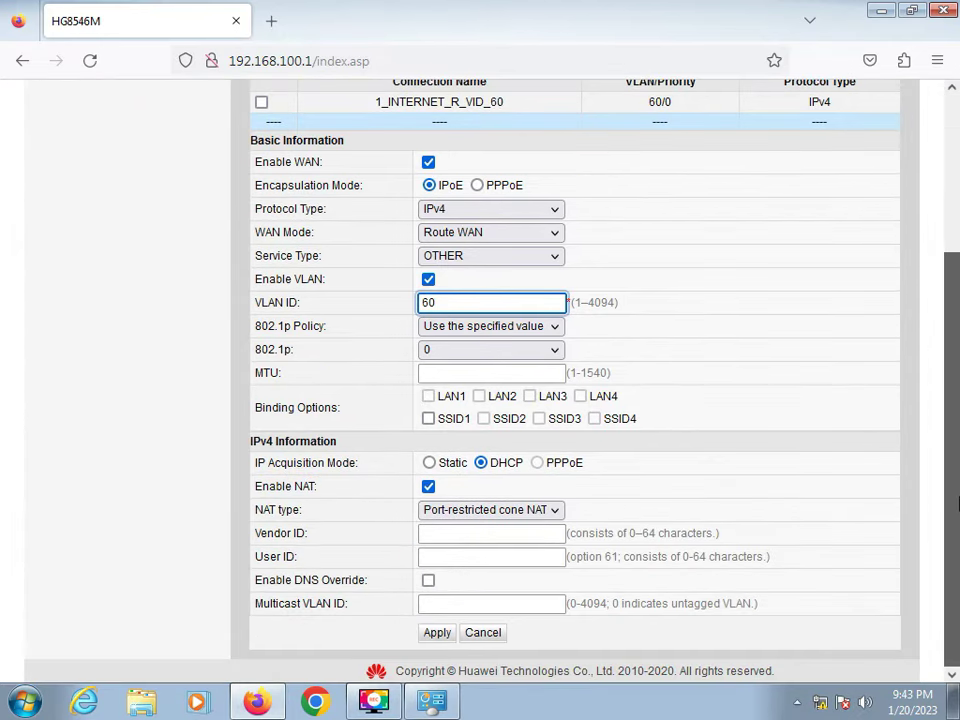
left_click(480, 464)
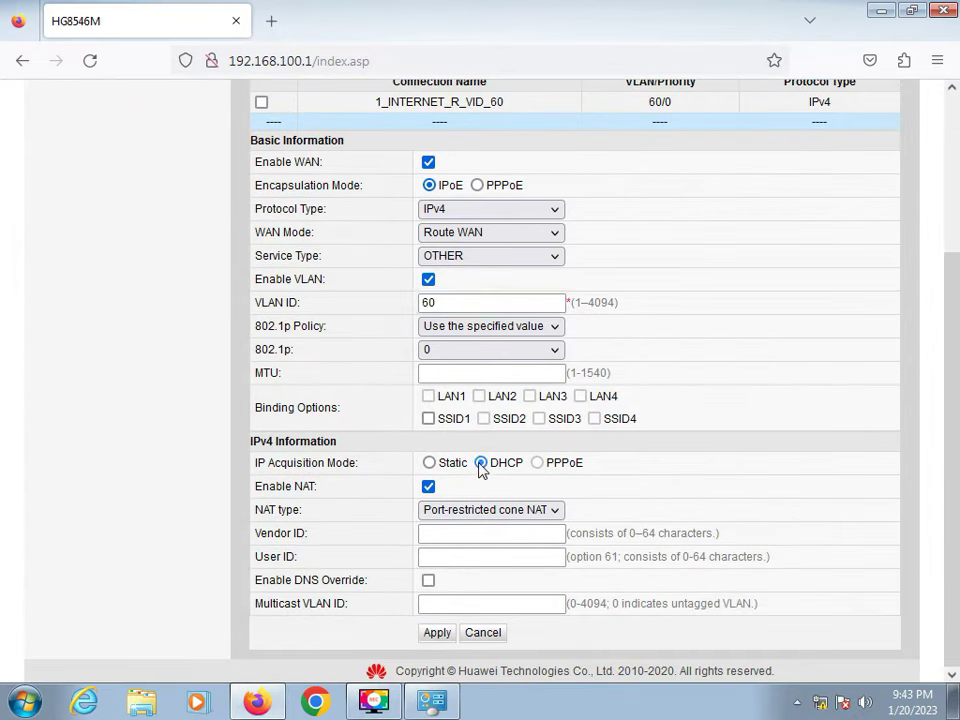
left_click(437, 634)
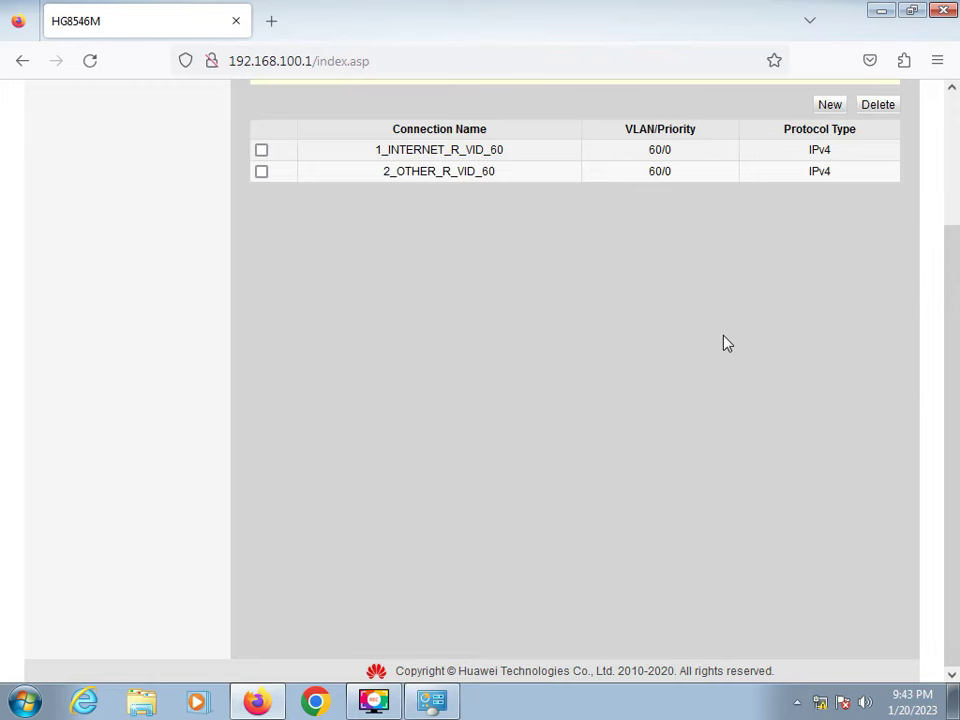
left_click_drag(957, 288, 957, 150)
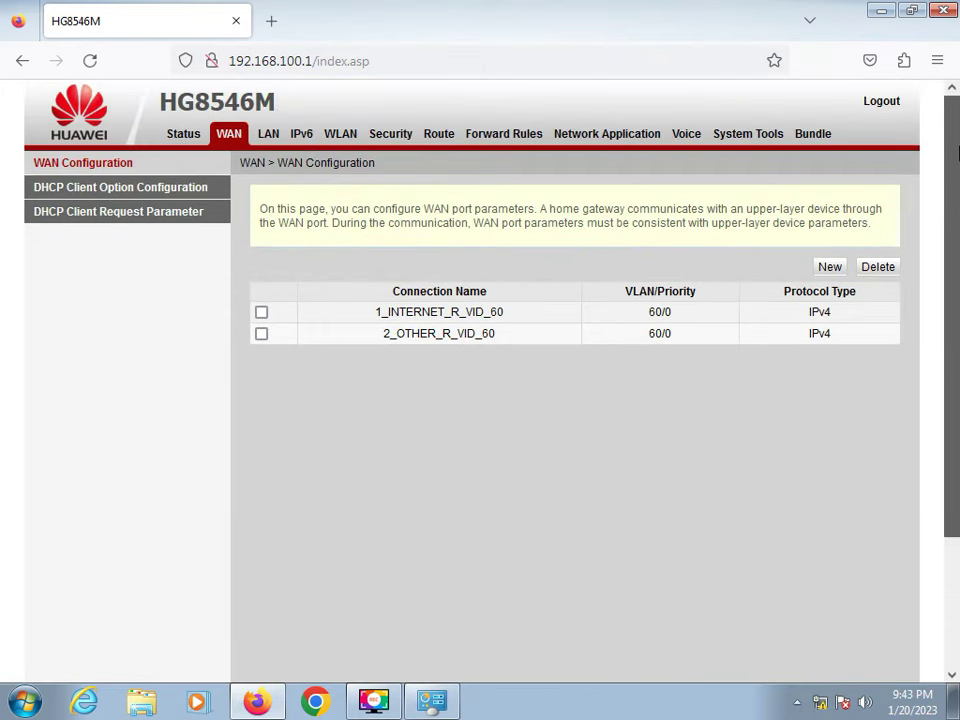
- Enable the default route with 1_INTERNET_R_VID_60 as its WAN connection and apply
left_click(439, 140)
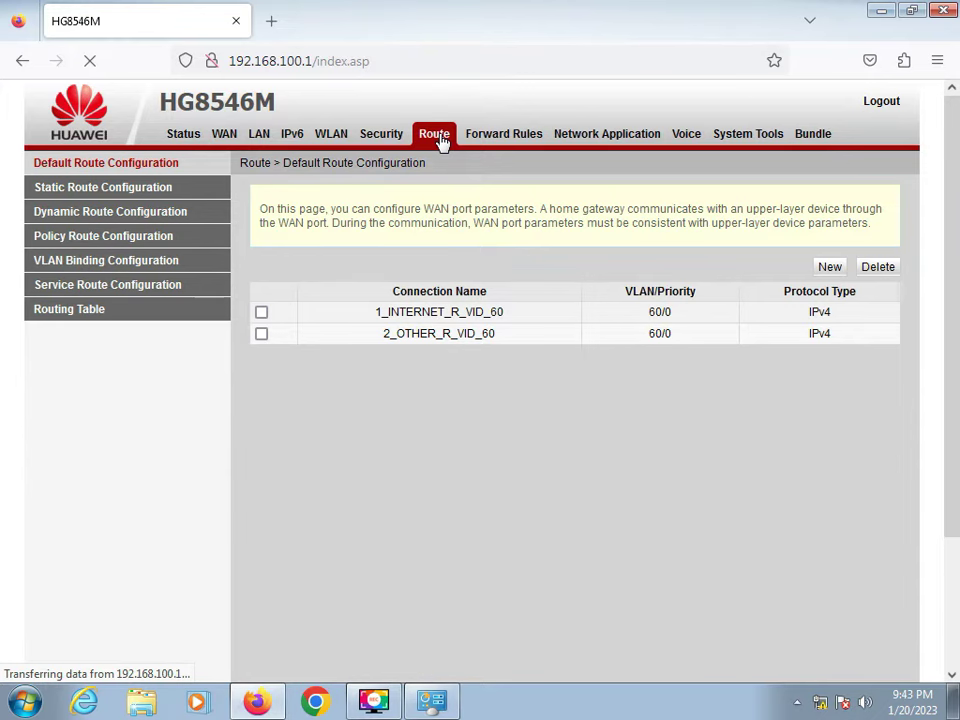
left_click(498, 280)
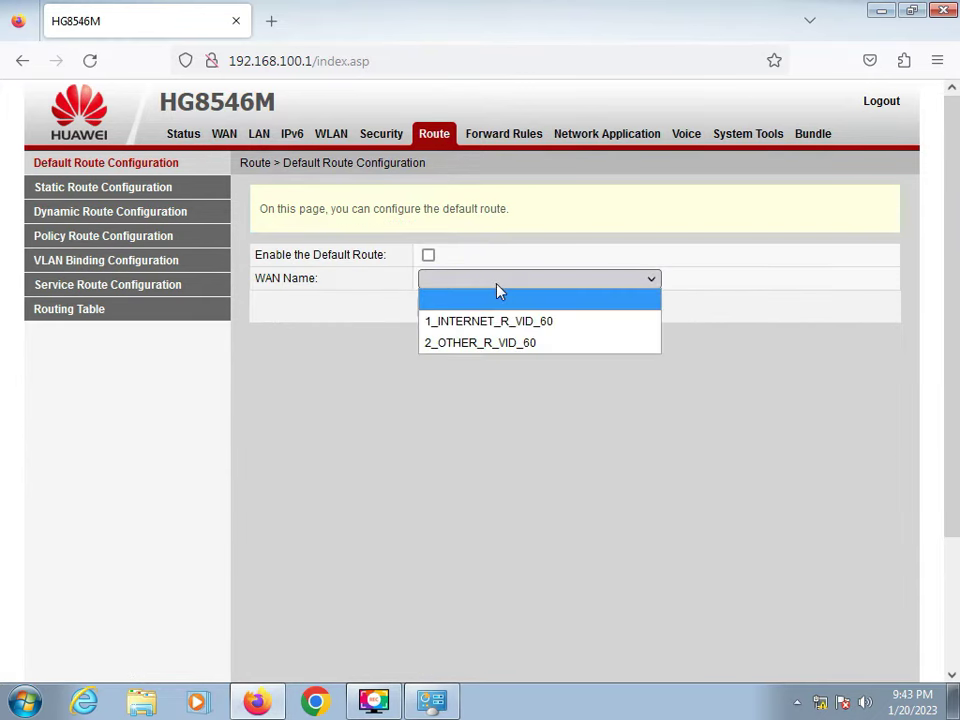
left_click(440, 322)
left_click(428, 256)
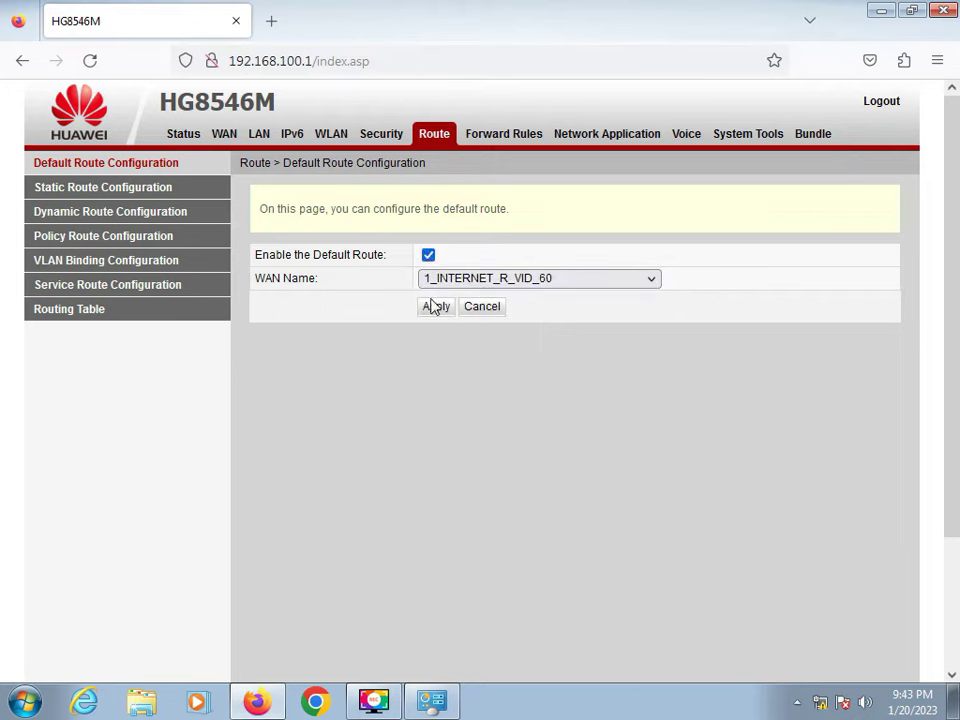
left_click(430, 309)
- Change the wireless SSID name to GPON
left_click(331, 138)
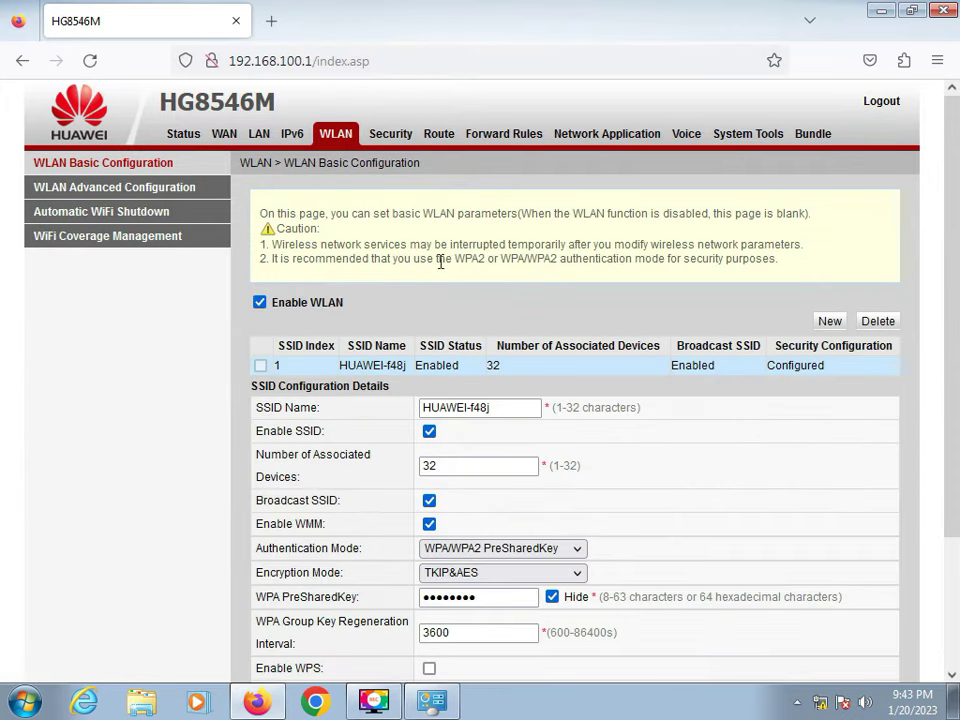
left_click_drag(510, 407, 399, 407)
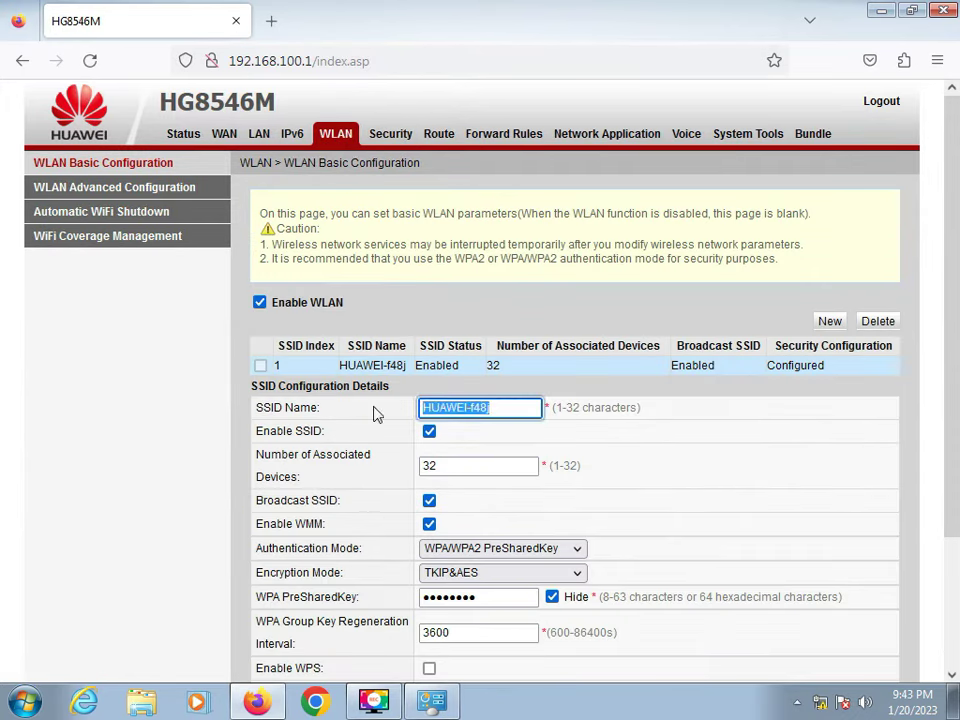
type("Ja")
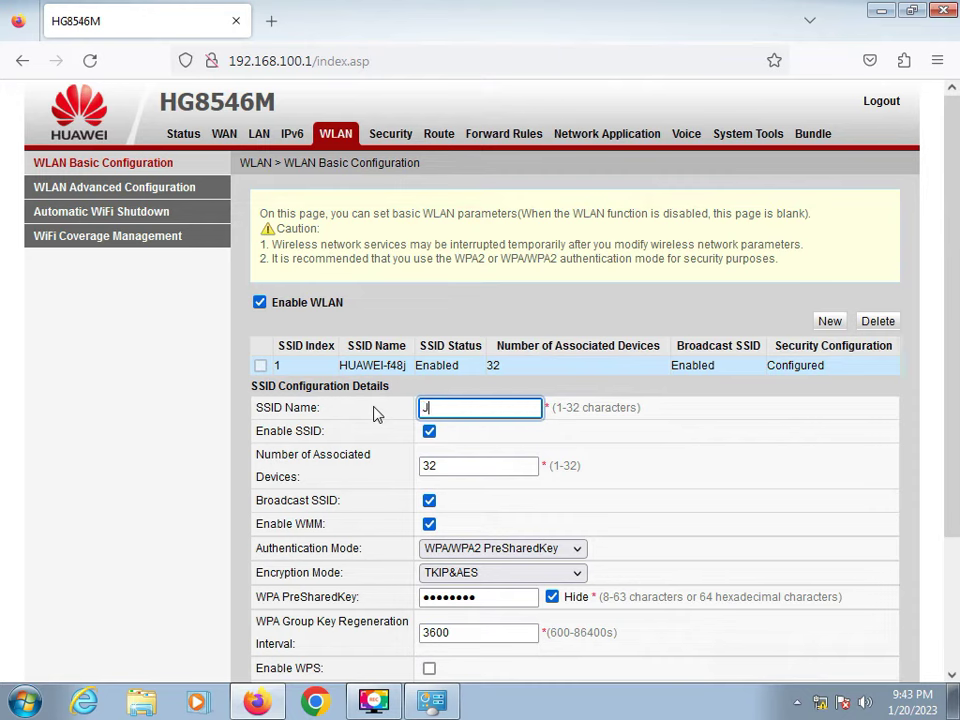
key("BackSpace")
key("BackSpace")
key("BackSpace")
key("BackSpace")
type("GPON")
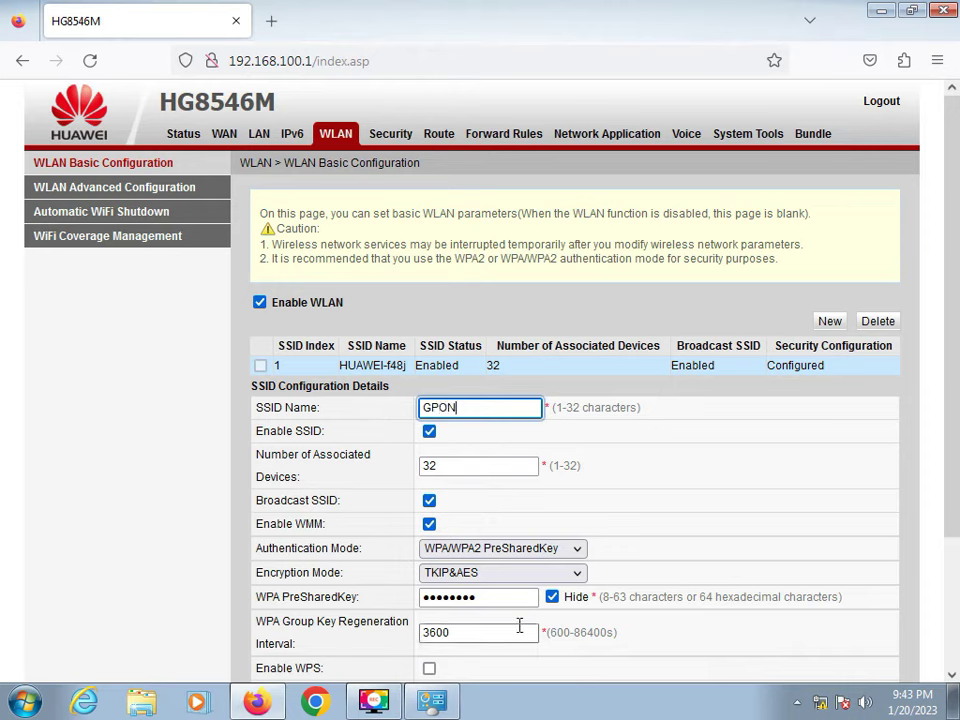
- Re-enter the WPA pre-shared key and save the wireless settings
left_click_drag(493, 598, 298, 590)
type("1")
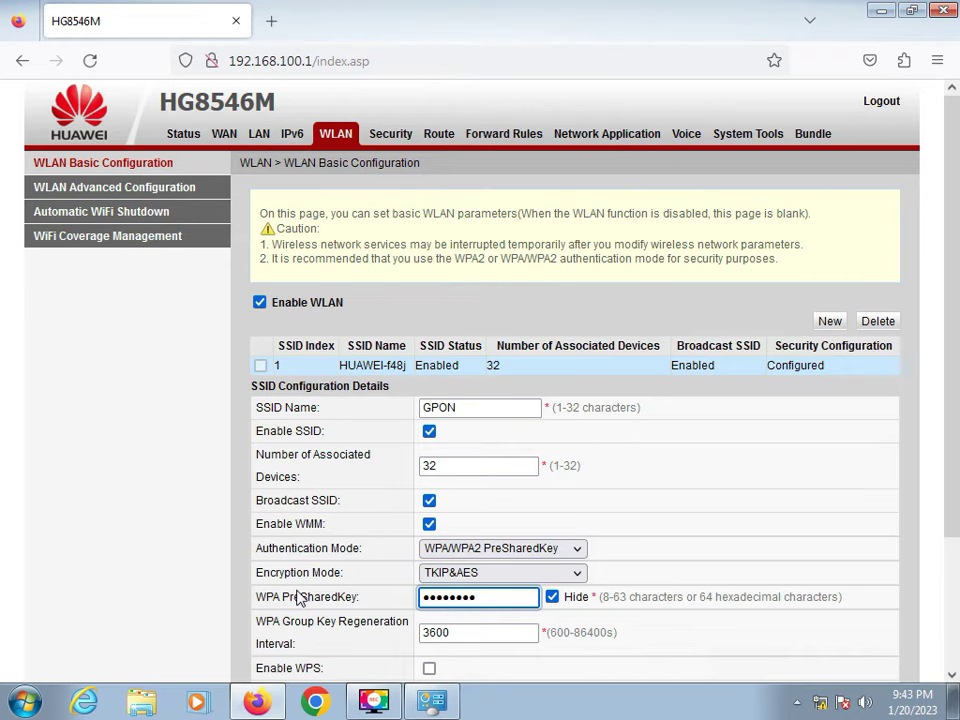
left_click(552, 597)
left_click(552, 597)
left_click_drag(949, 343, 957, 447)
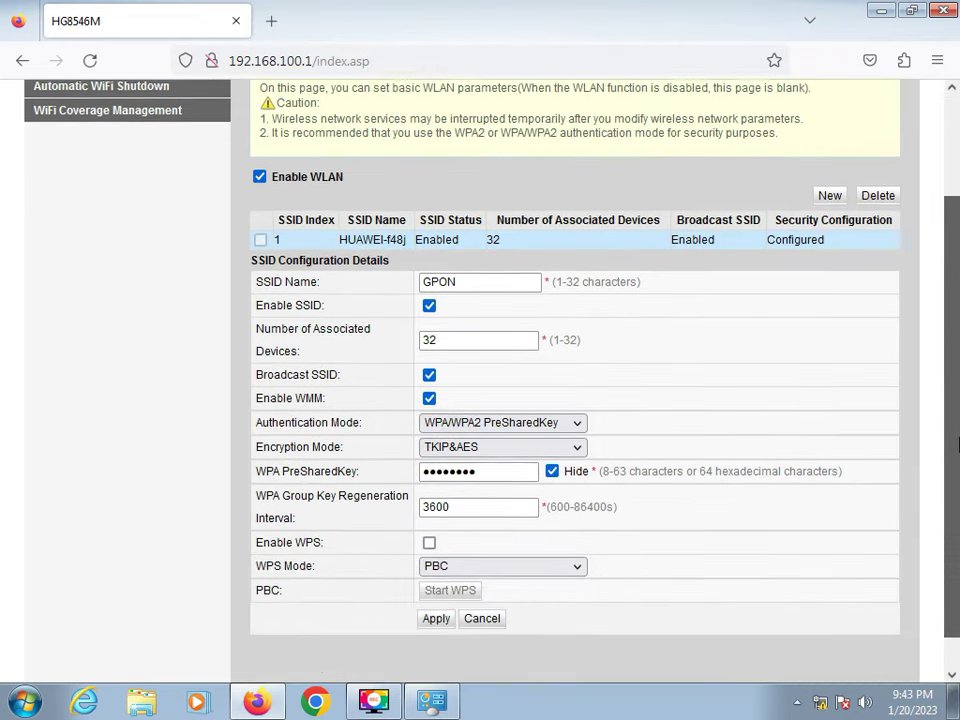
left_click(436, 619)
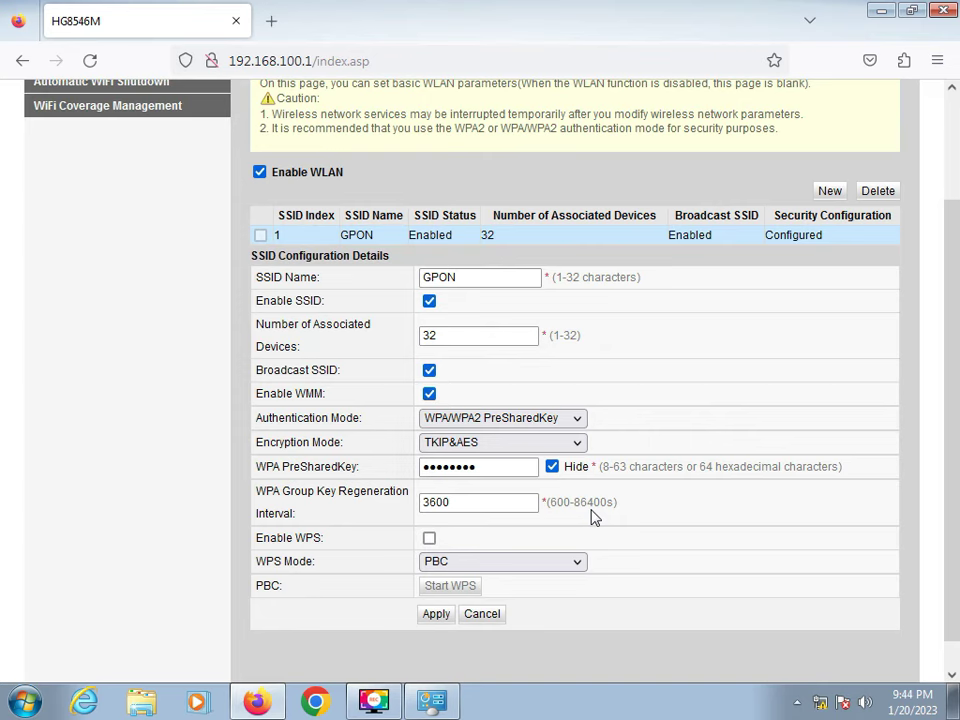
left_click_drag(955, 258, 955, 113)
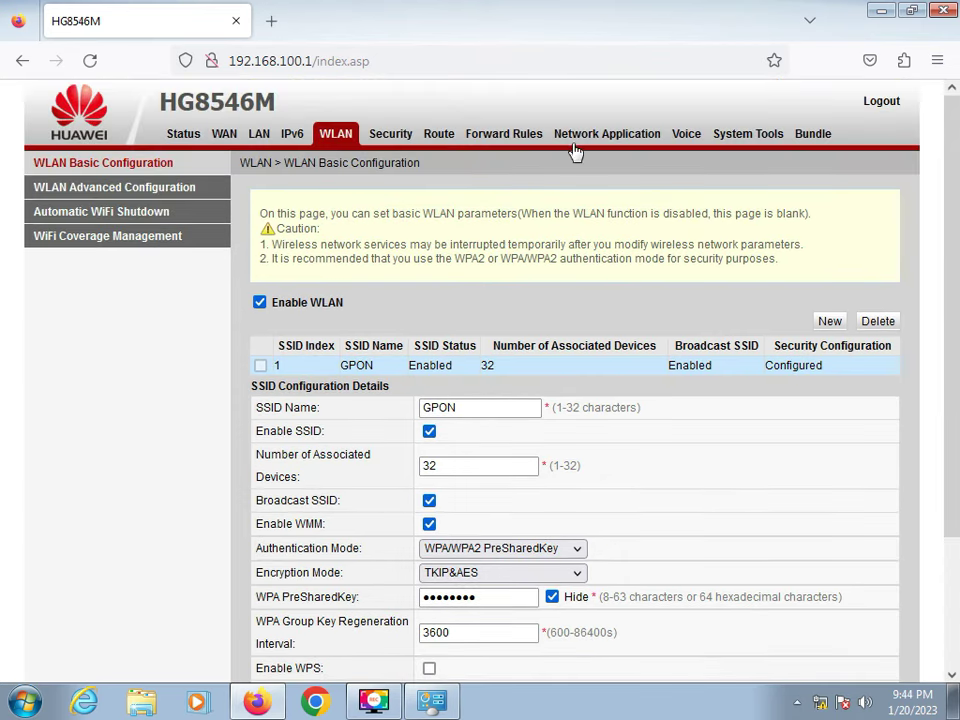
- Tick LAN1–LAN4 in LAN Port Work Mode, apply, and return to the Status page
left_click(264, 136)
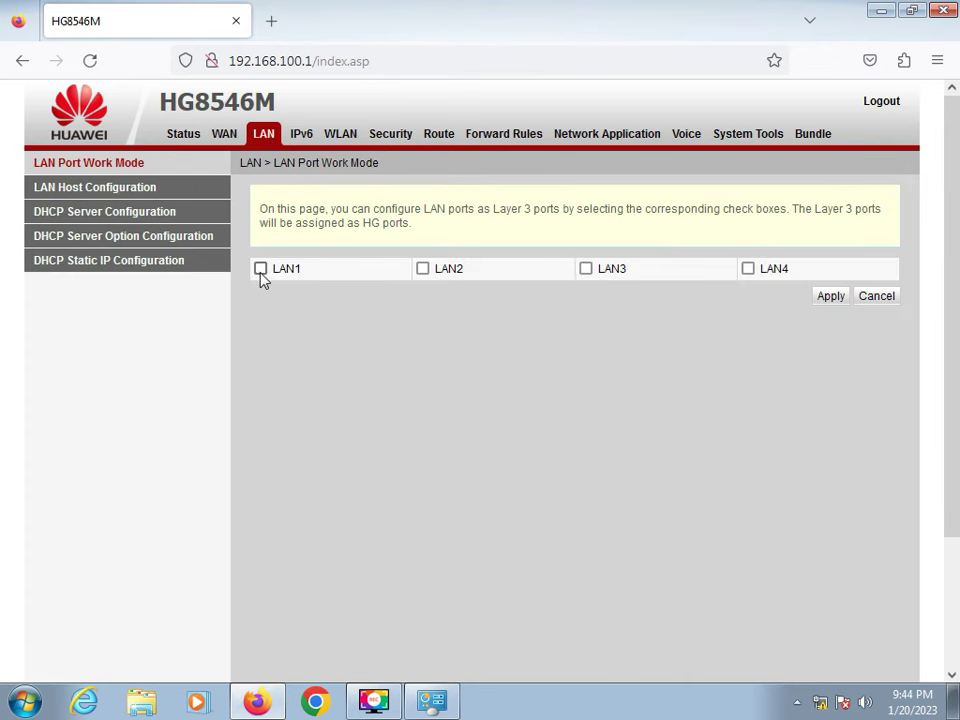
left_click(260, 270)
left_click(586, 272)
left_click(749, 270)
left_click(831, 300)
left_click(184, 137)
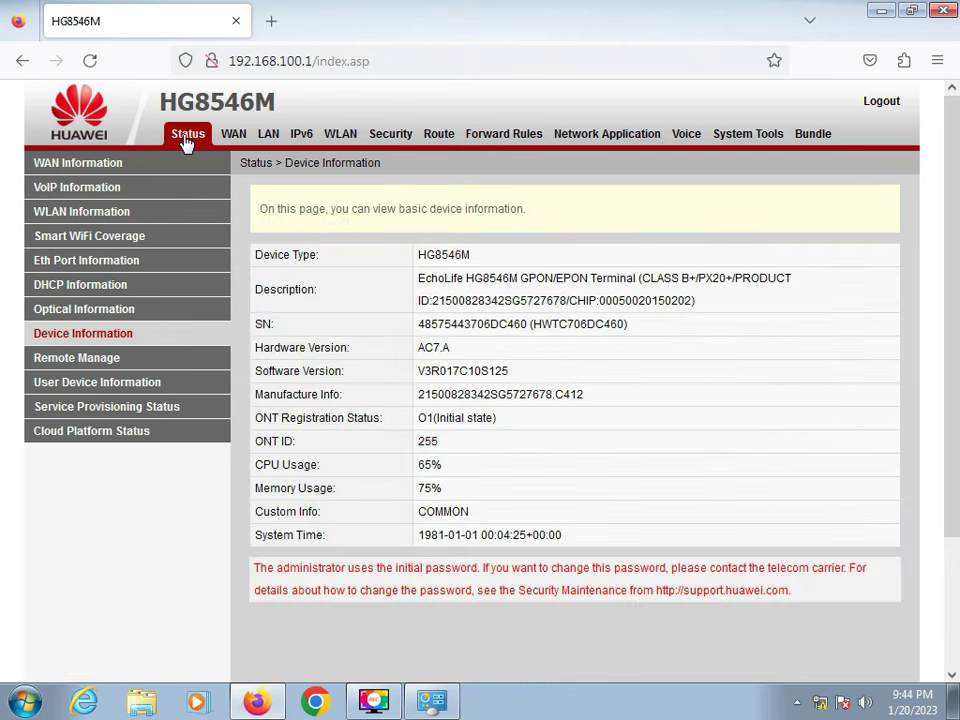